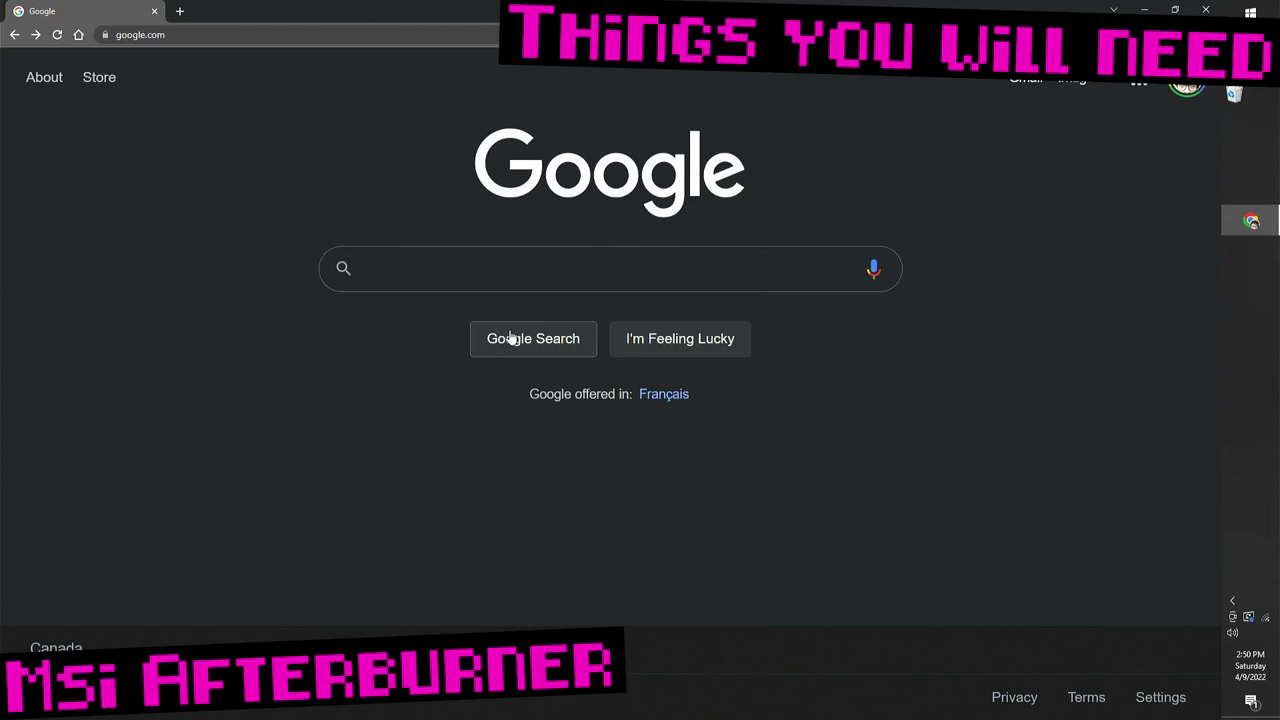
Search the web for "msi afterburner" and open MSI's Afterburner page.
left_click(492, 270)
type("msi afterburner")
key("Return")
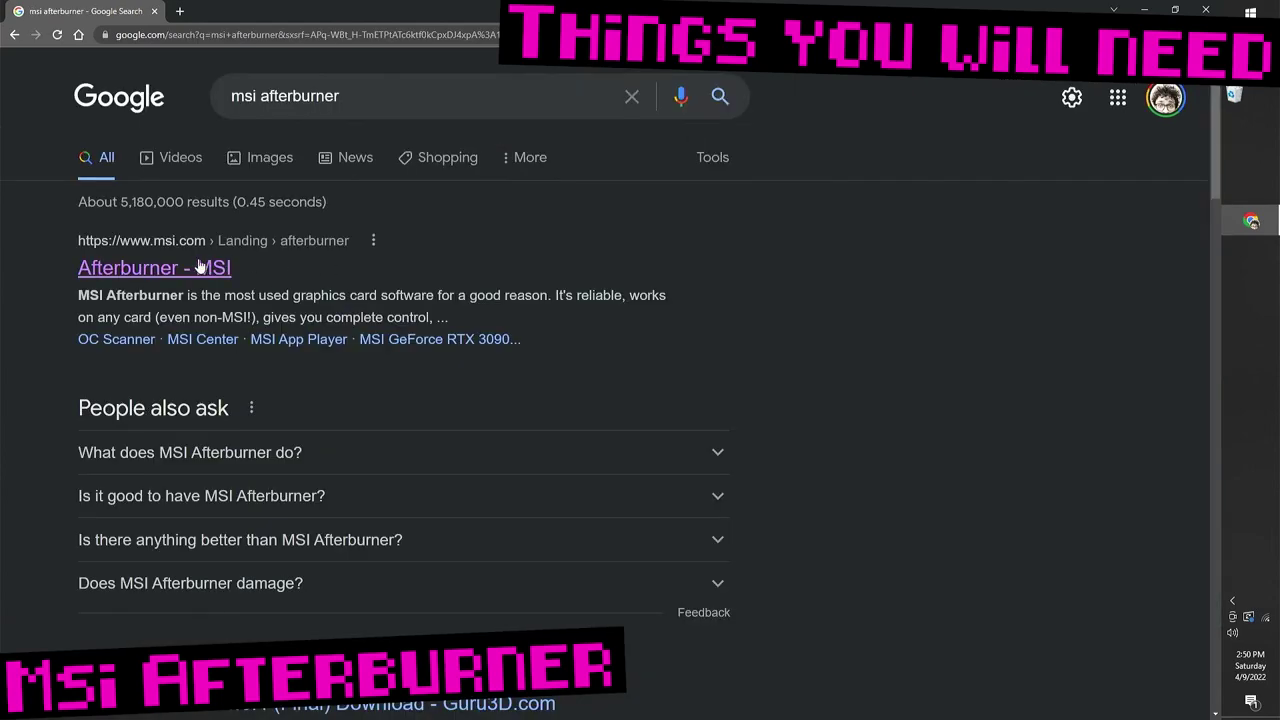
left_click(190, 270)
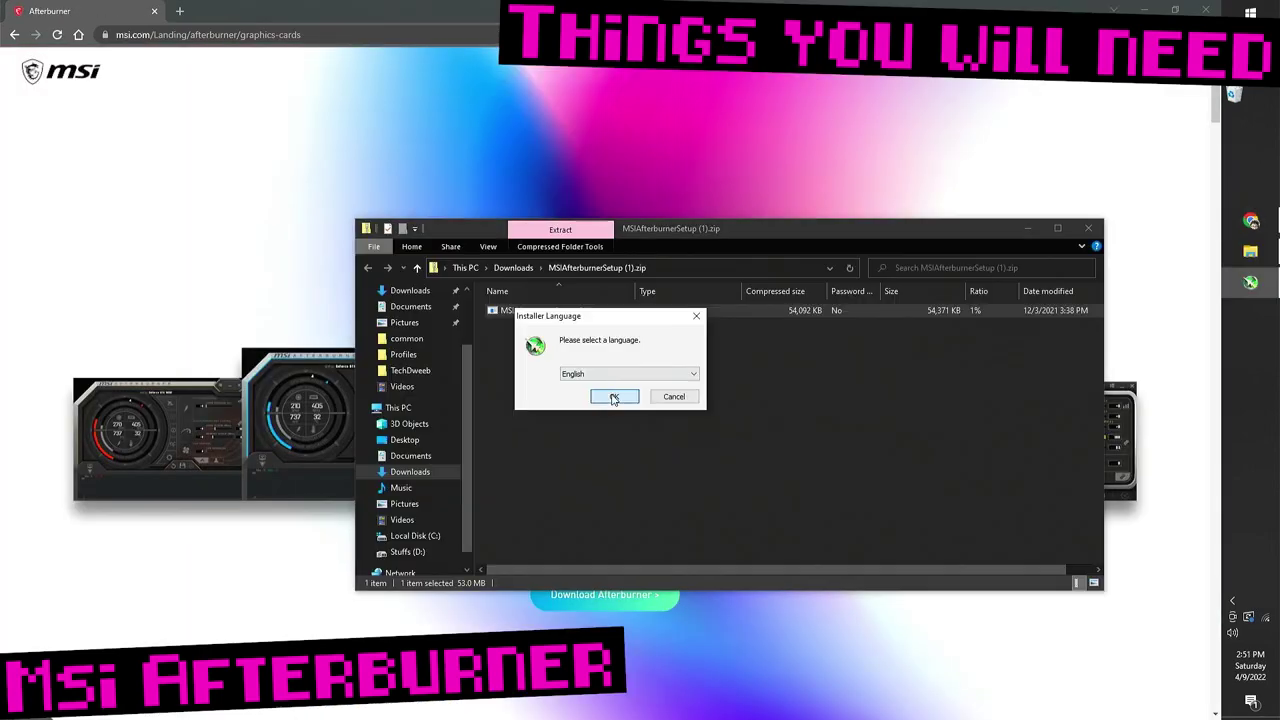
Install MSI Afterburner with English as the installer language.
left_click(606, 397)
left_click(679, 472)
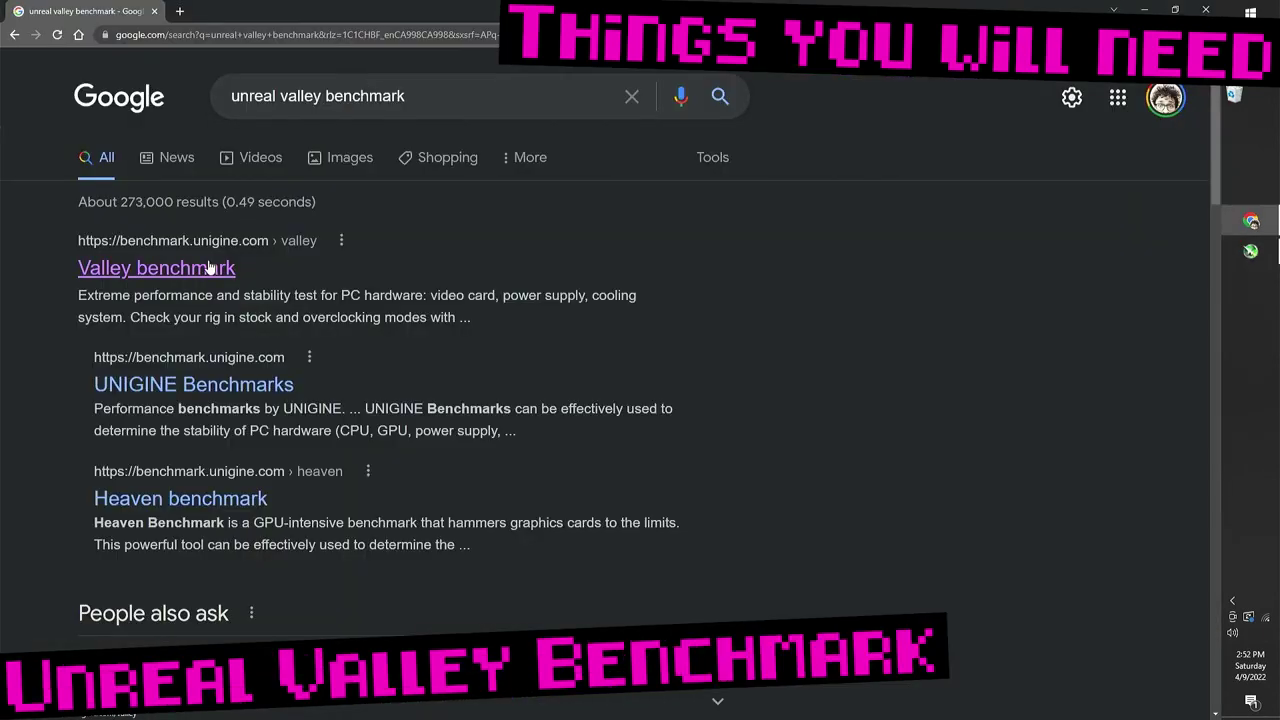
Download the free Windows version of the Unigine Valley benchmark from its website and move its launcher window aside.
left_click(268, 266)
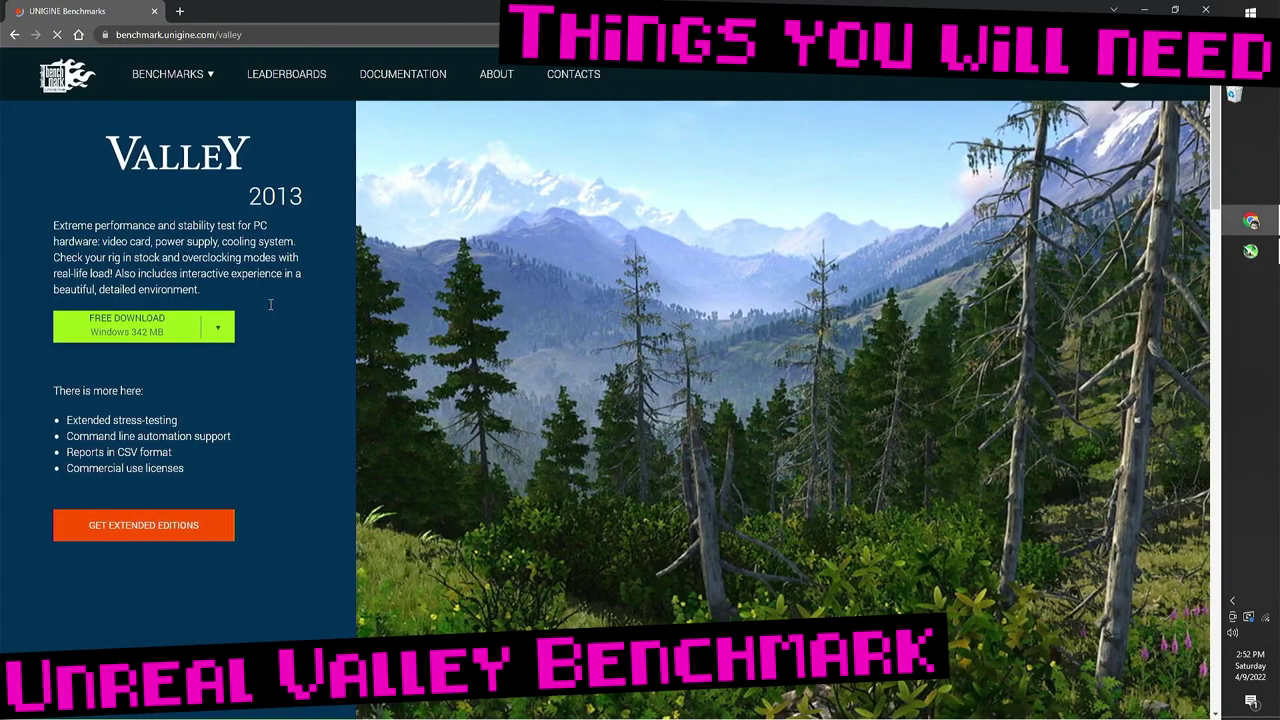
left_click(129, 329)
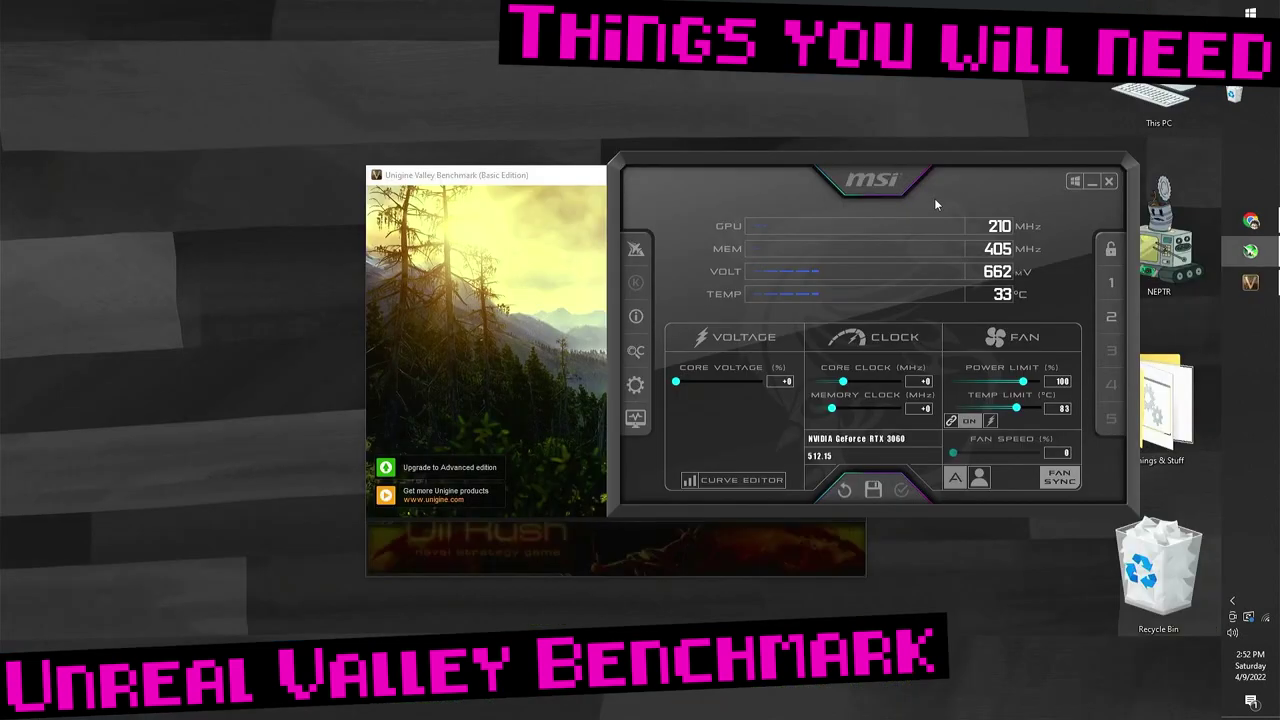
left_click_drag(550, 172, 231, 142)
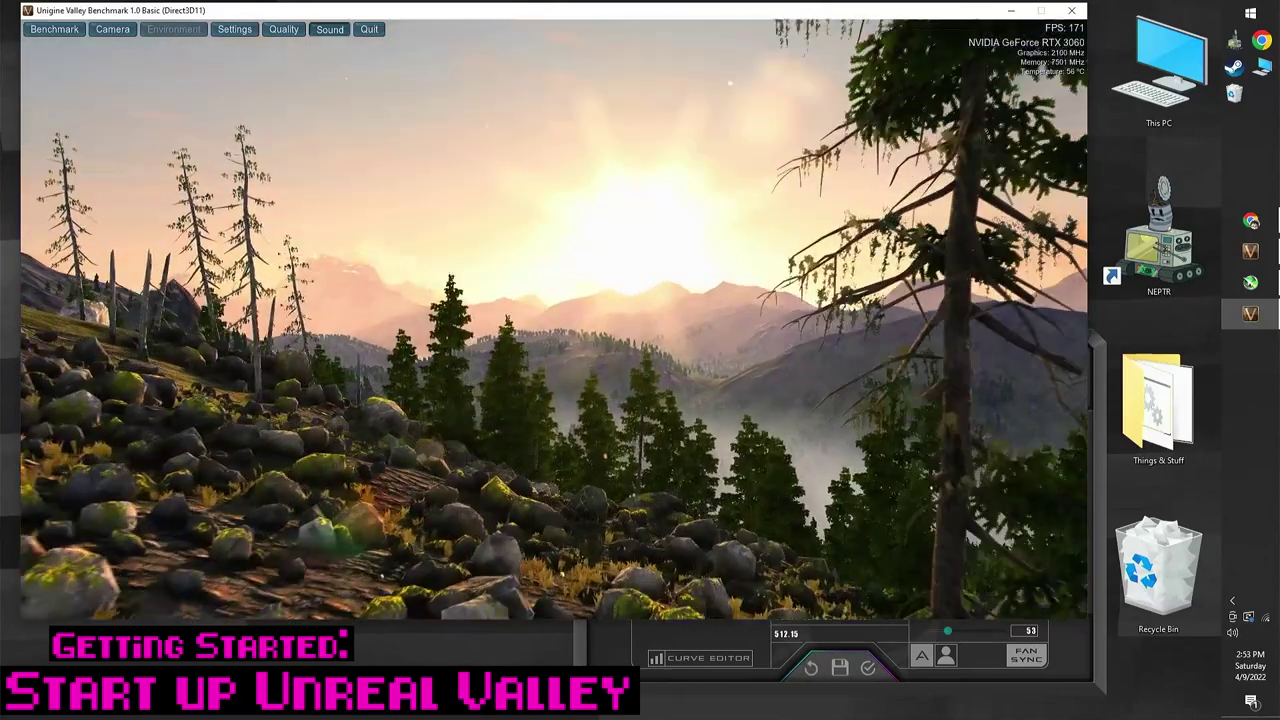
Switch the running Valley benchmark to manual camera control and bring MSI Afterburner to the front.
key("F2")
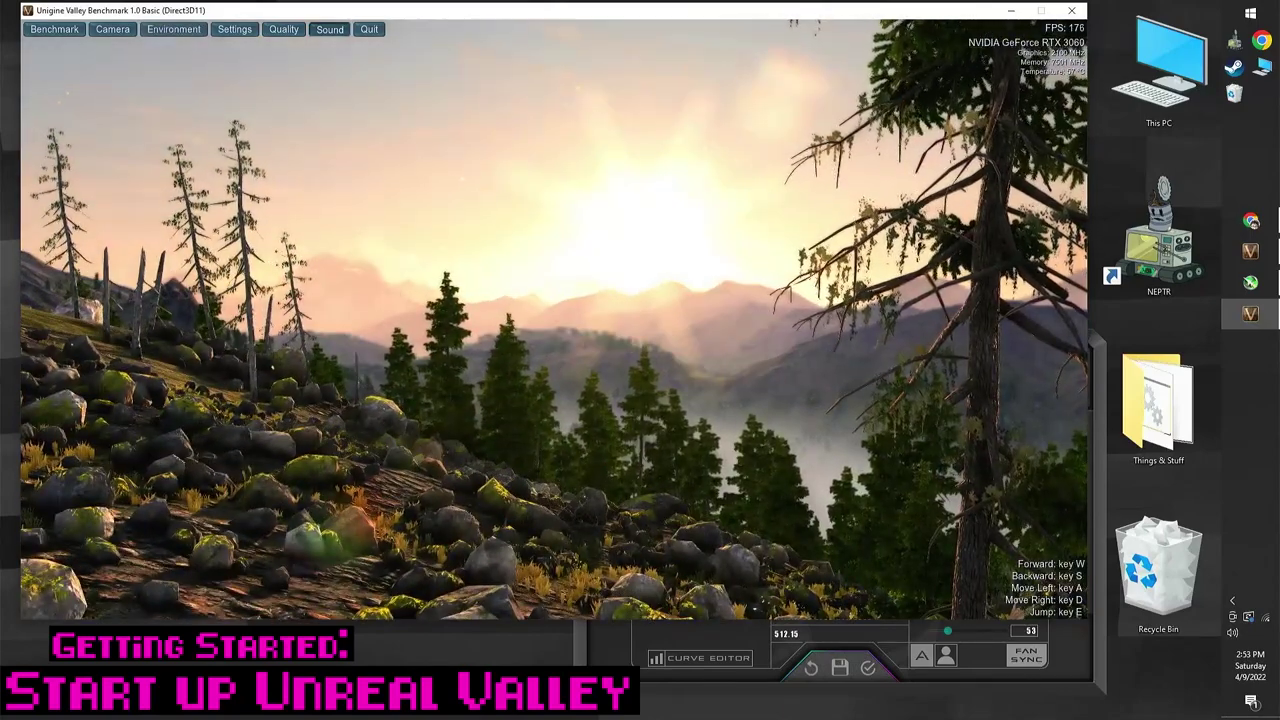
left_click(600, 650)
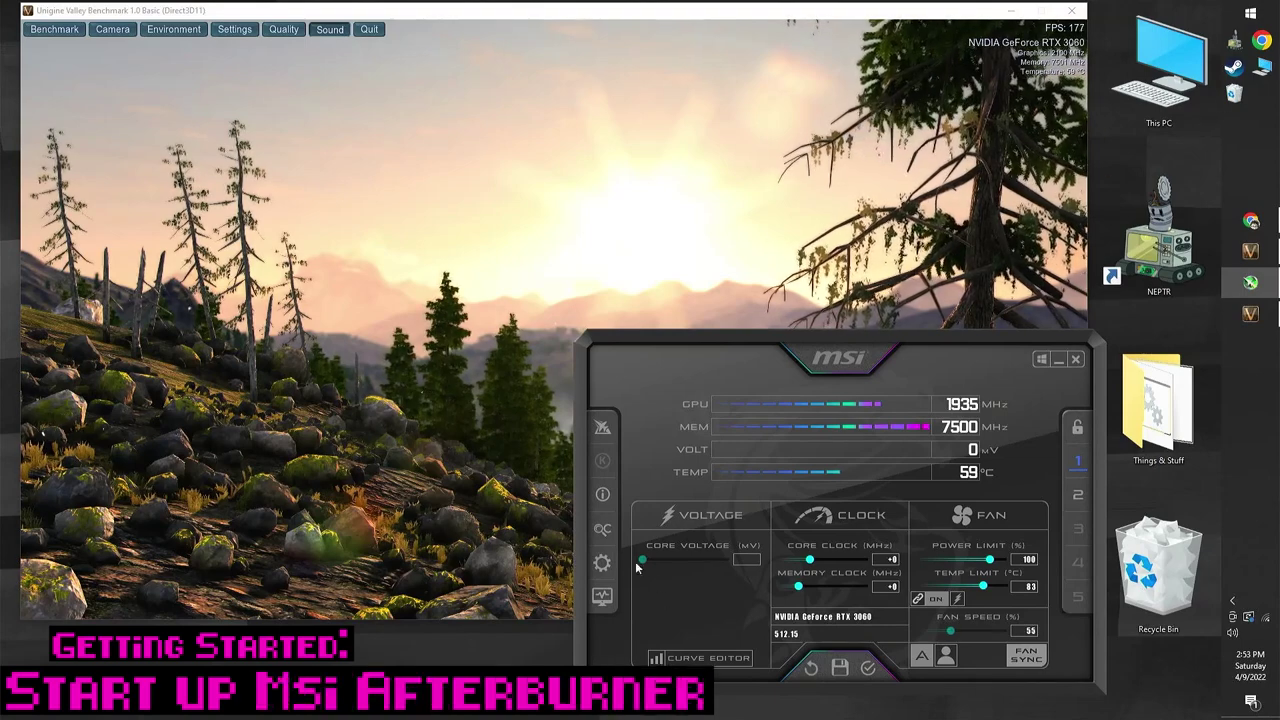
Unlock voltage control and voltage monitoring in the MSI Afterburner properties, applying the change with a program restart.
left_click(603, 563)
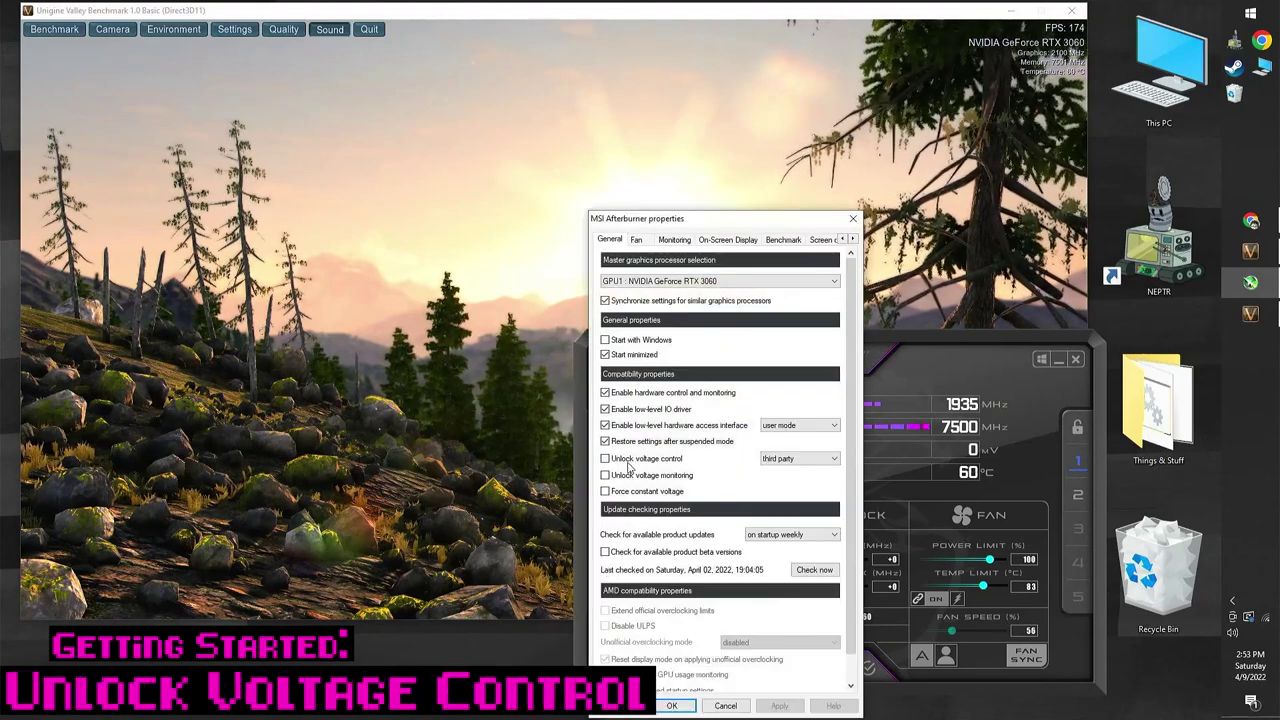
left_click(779, 706)
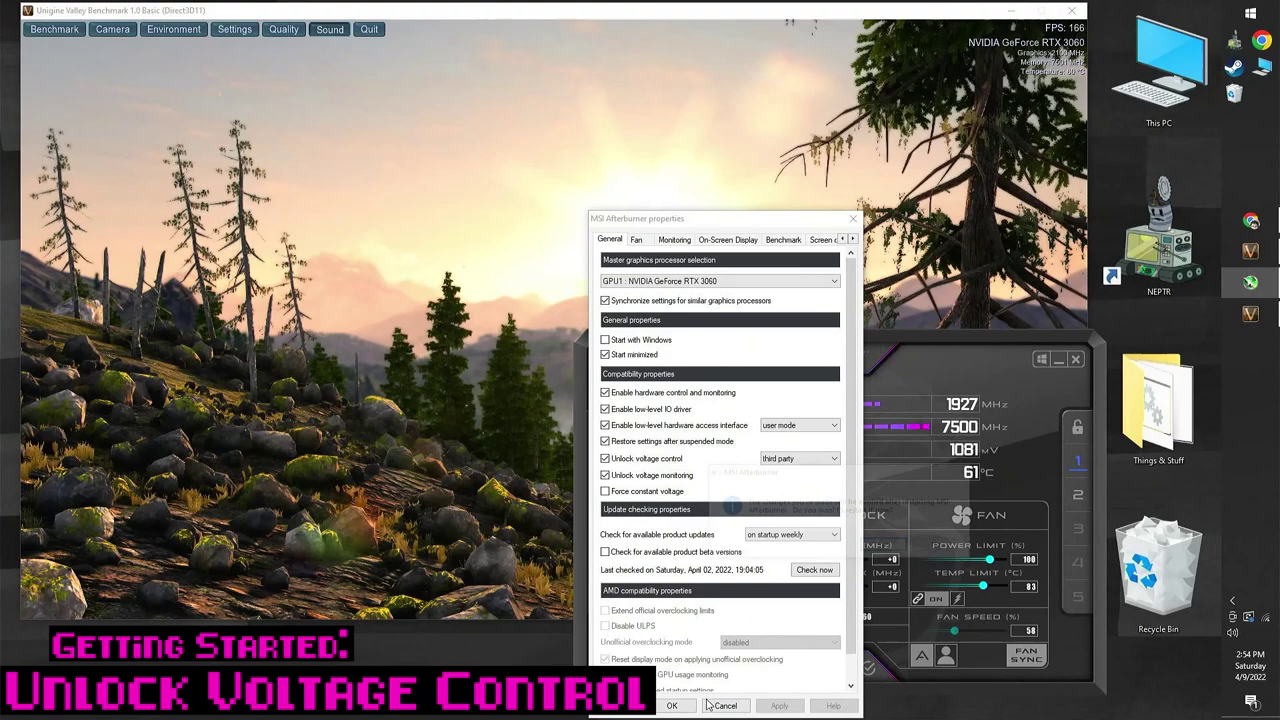
left_click(884, 546)
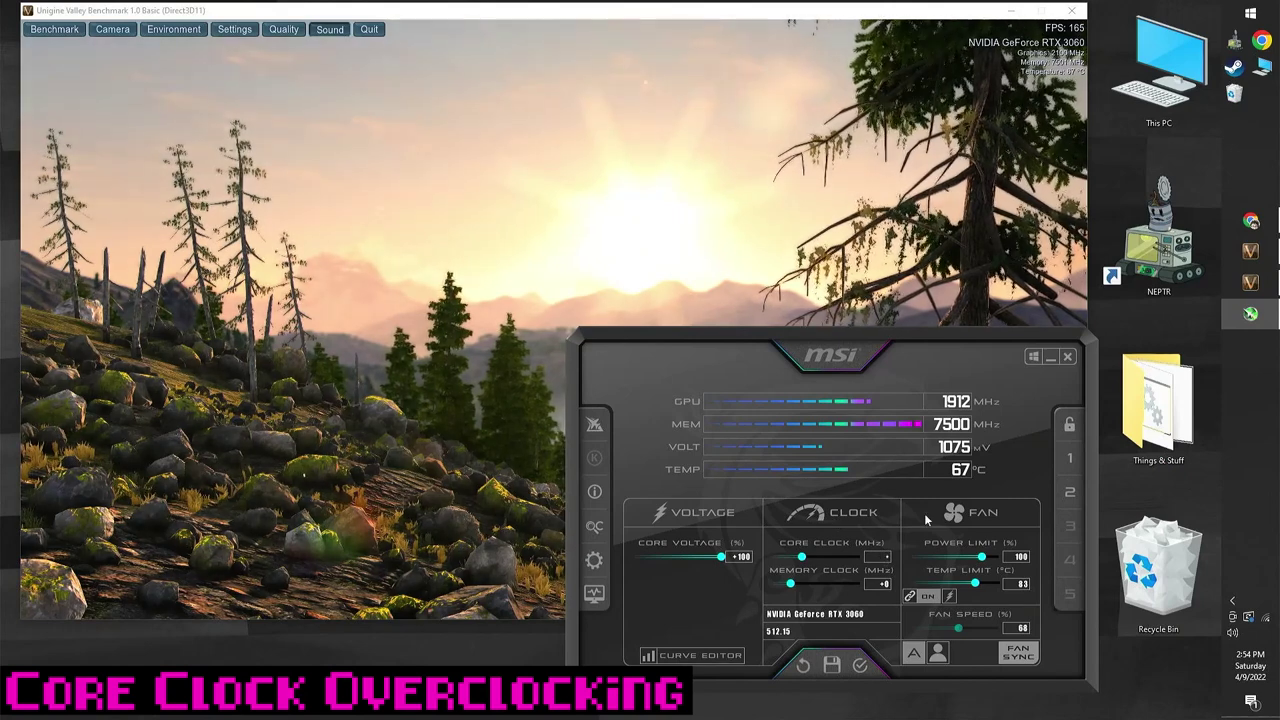
Set the core clock offset to +20 MHz, apply it and save the settings to profile 1.
type("20")
key("Return")
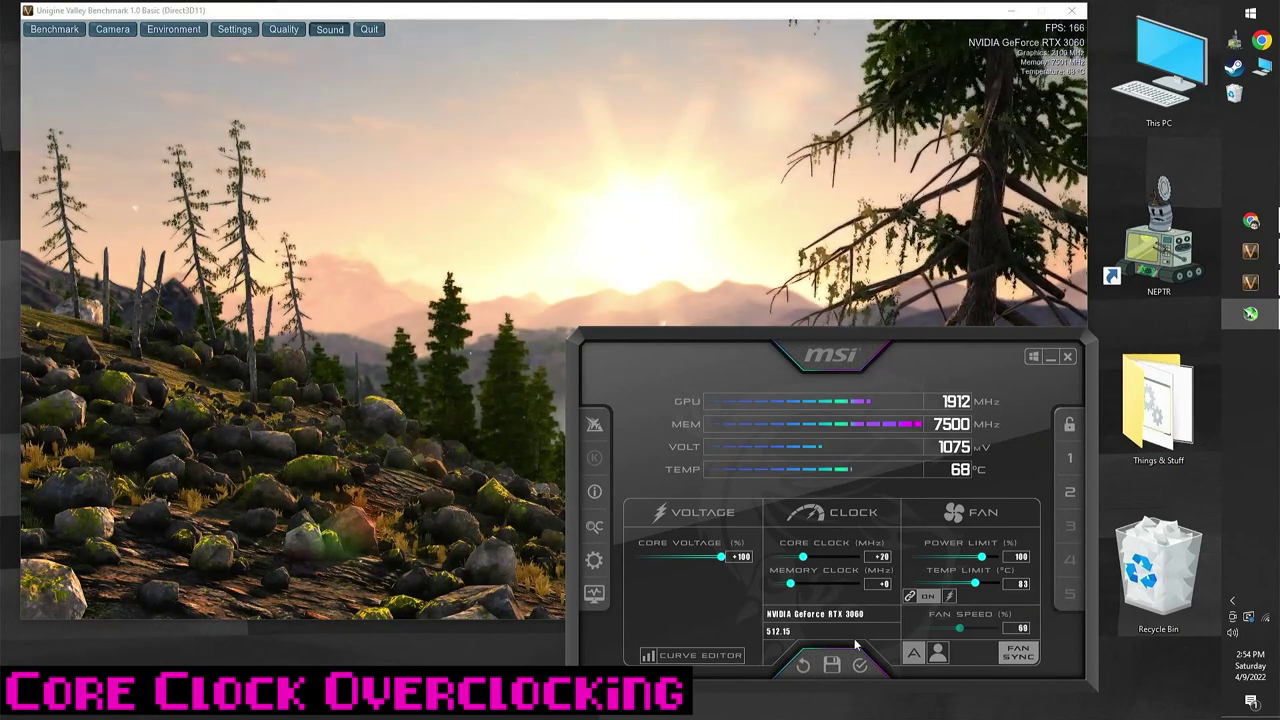
left_click(859, 665)
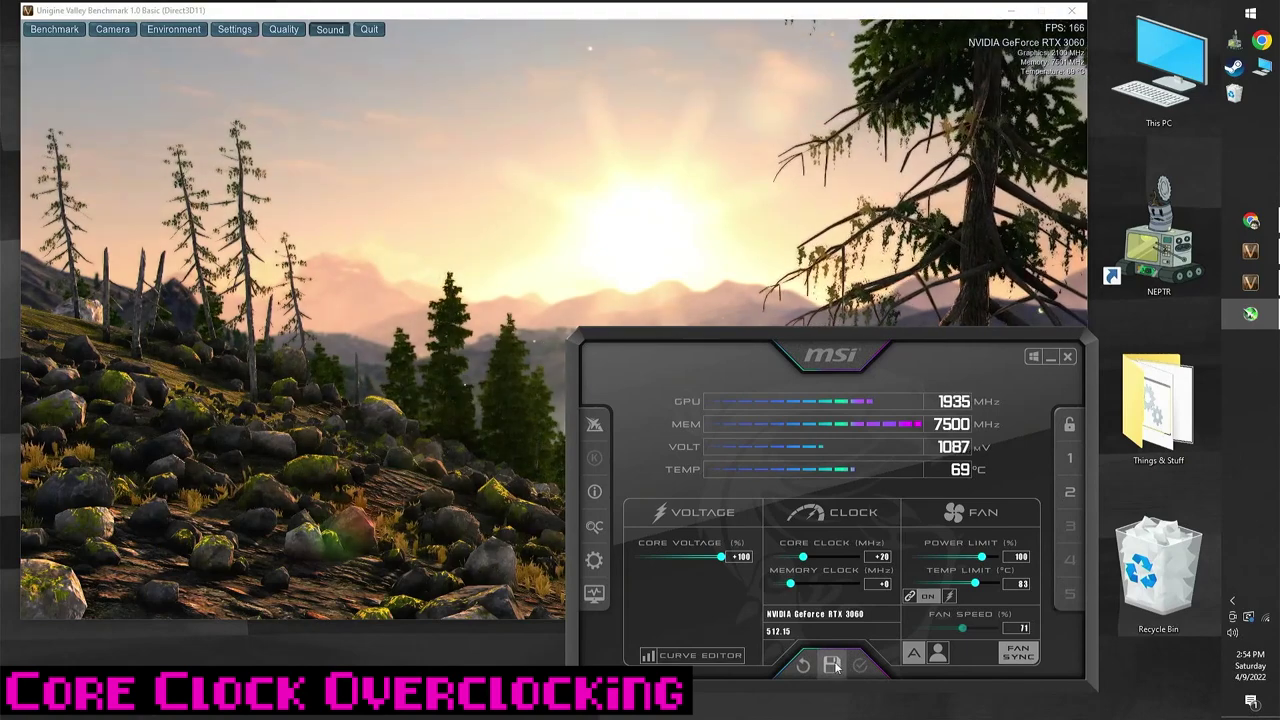
left_click(832, 665)
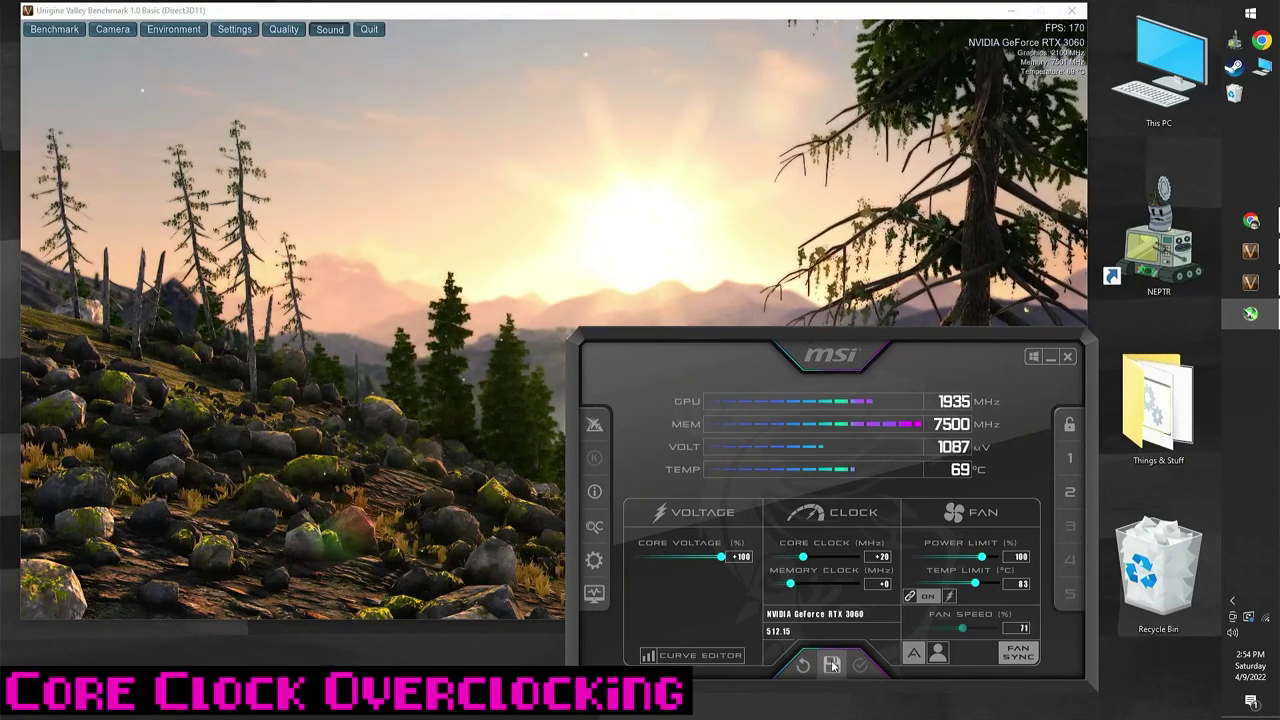
left_click(1070, 458)
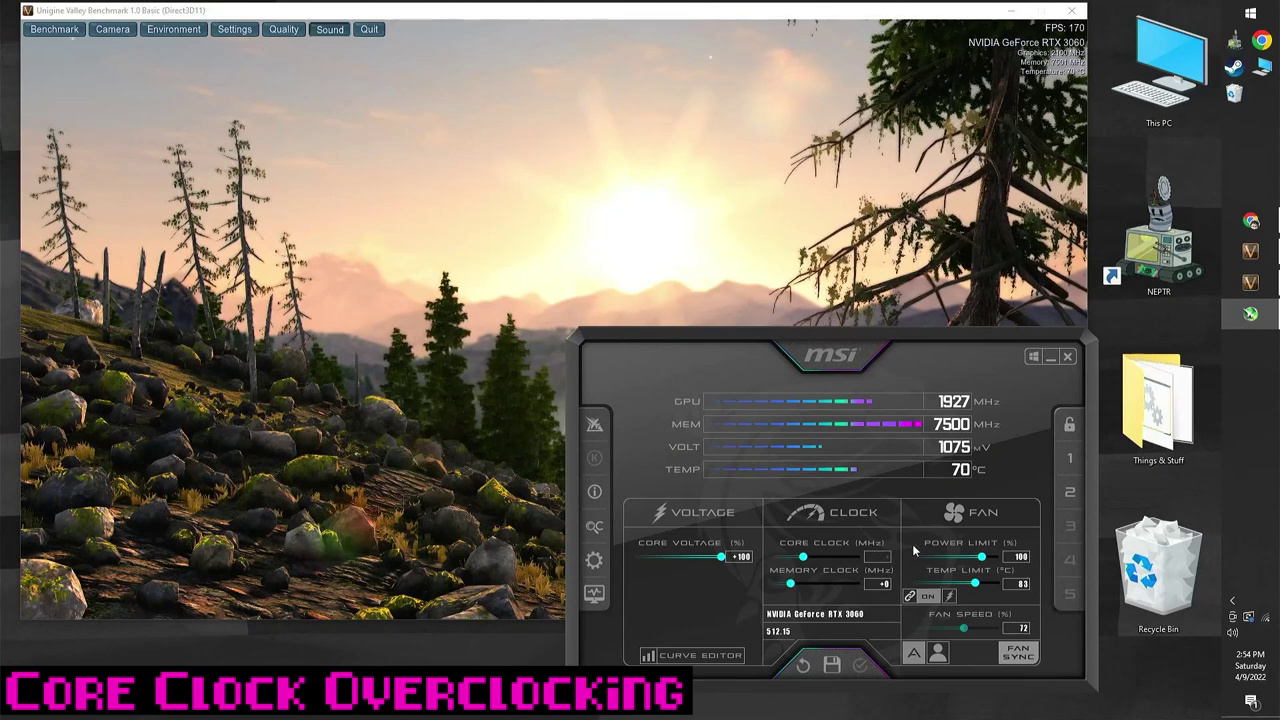
Raise the core clock offset to +50 MHz and apply it.
type("50")
key("Return")
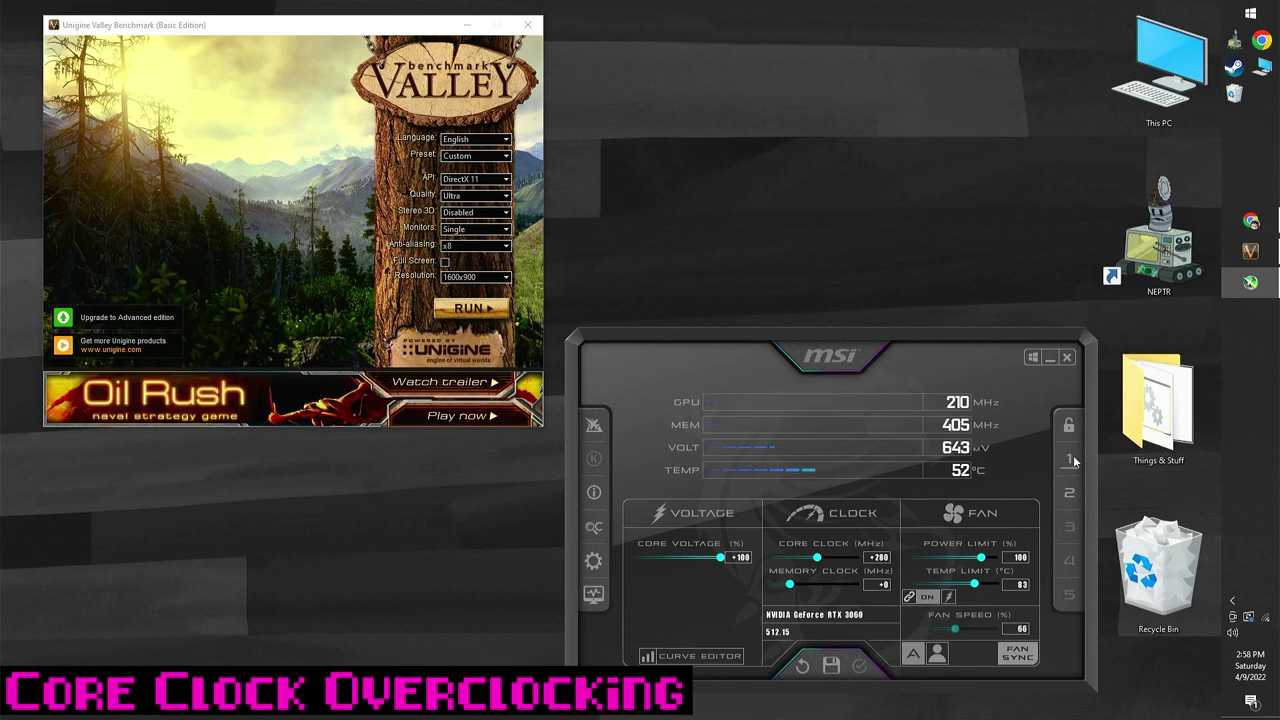
left_click(859, 665)
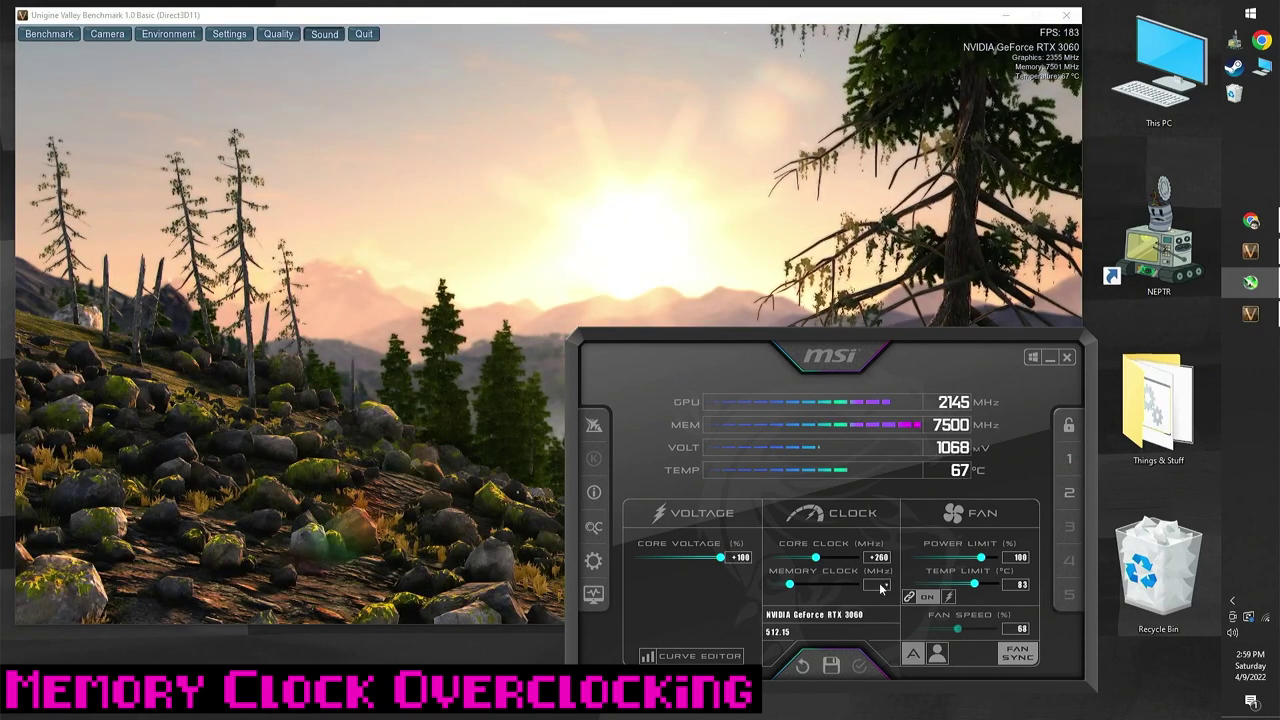
Set the memory clock offset to +100 MHz and apply it.
type("100")
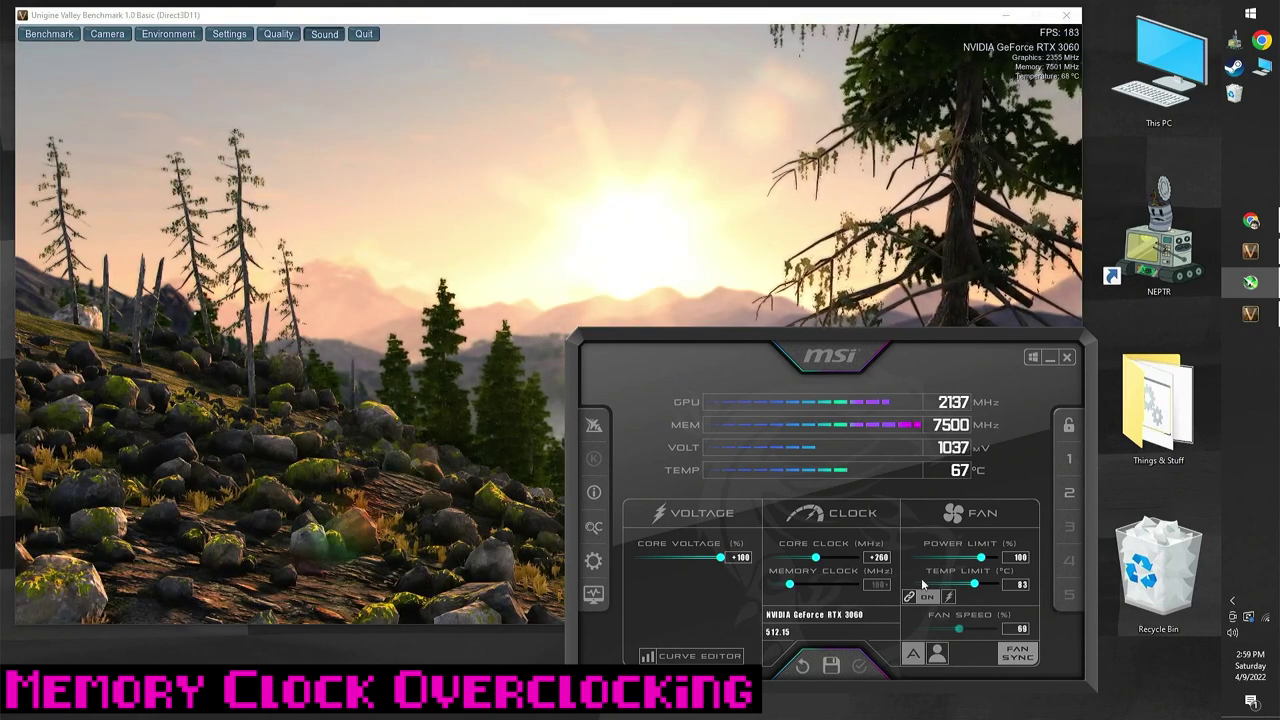
left_click(860, 667)
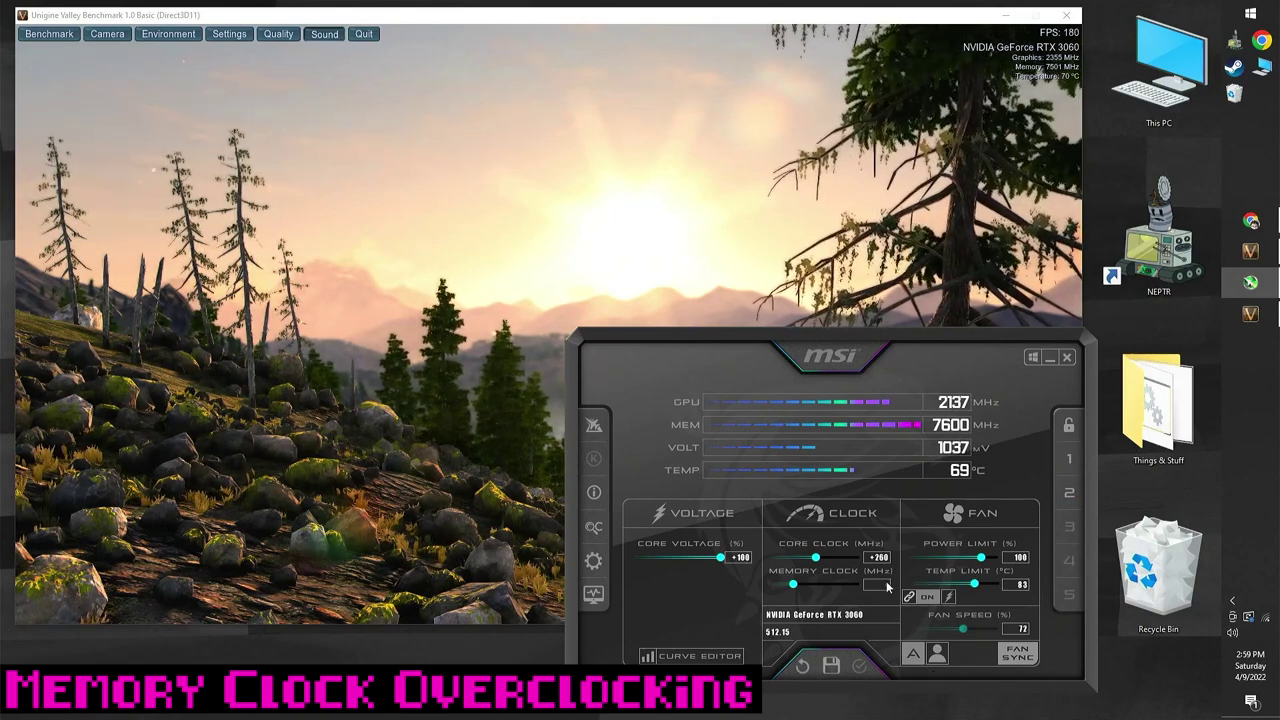
Raise the memory clock offset by another increment and apply it.
type("00")
key("Return")
left_click(860, 668)
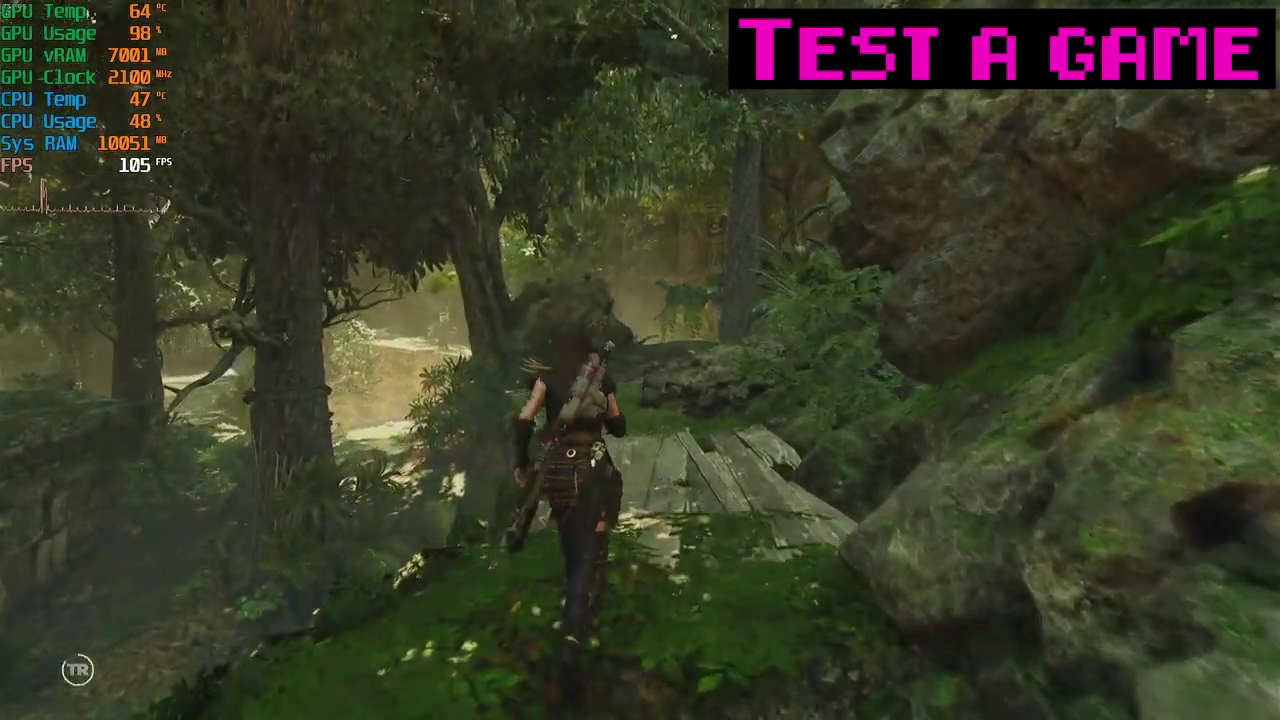
Test the overclock by running forward in Shadow of the Tomb Raider, and dismiss the game's error dialog.
key("w")
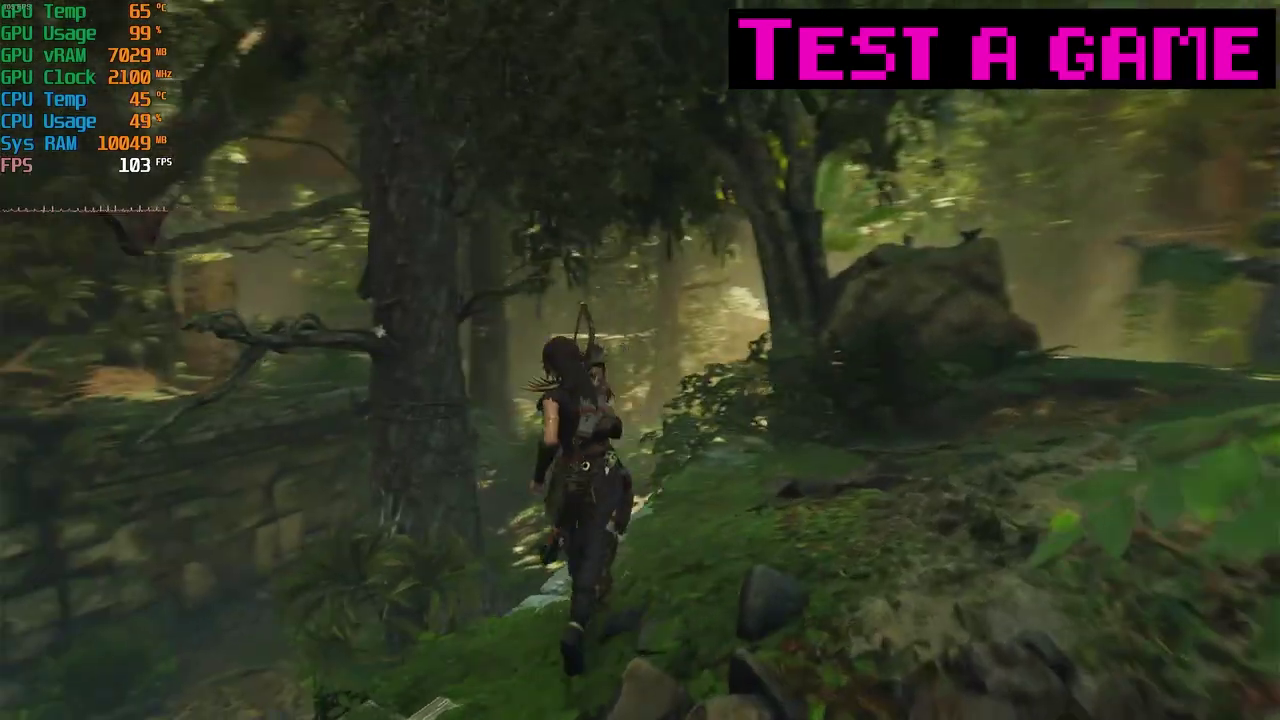
key("w")
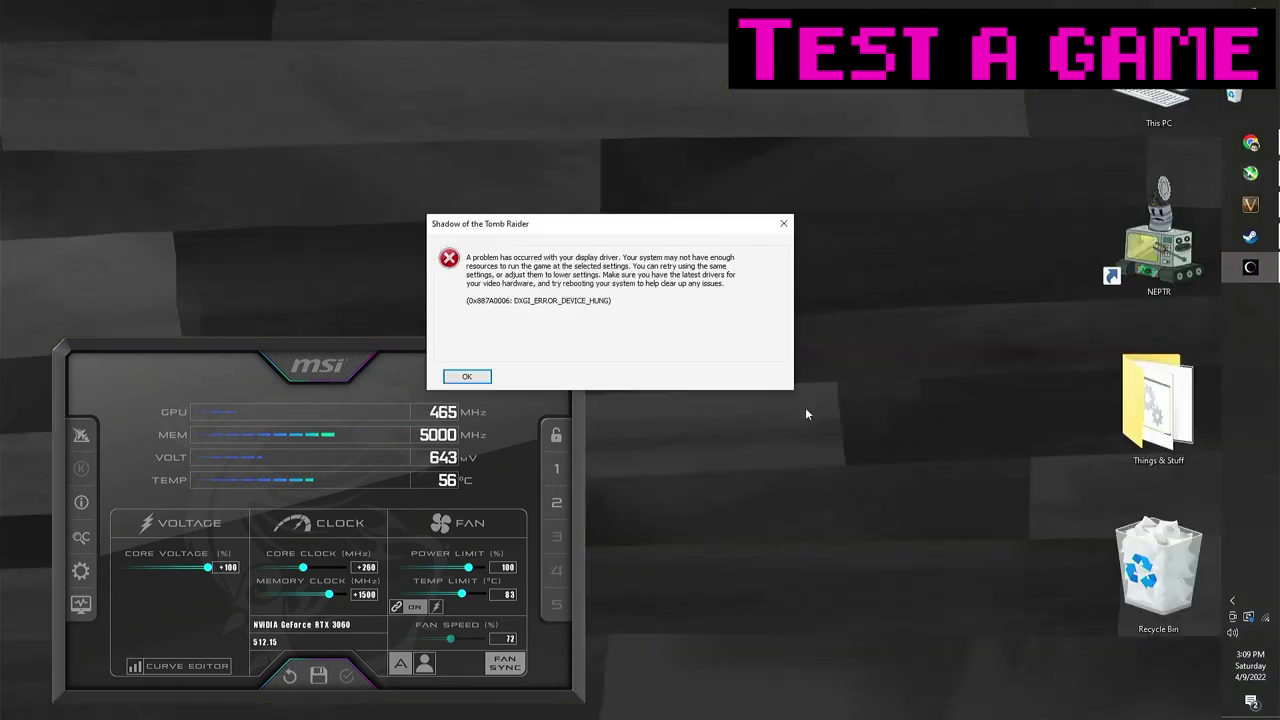
left_click(467, 376)
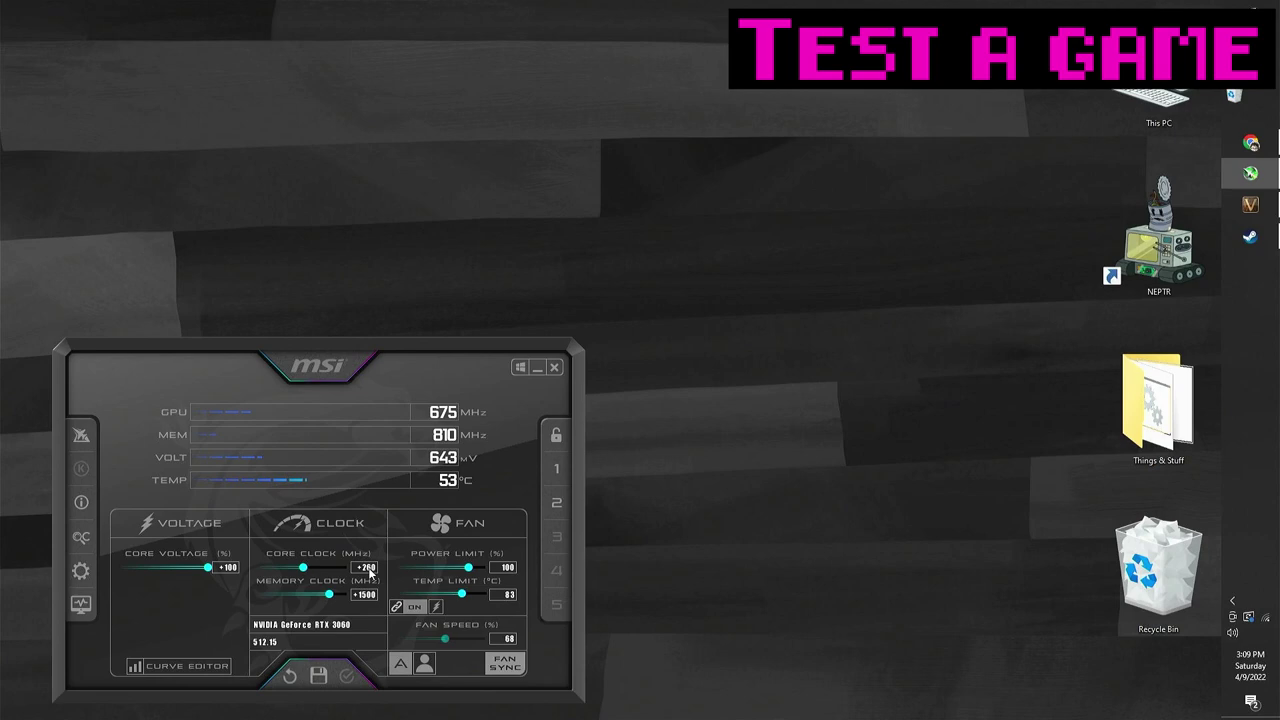